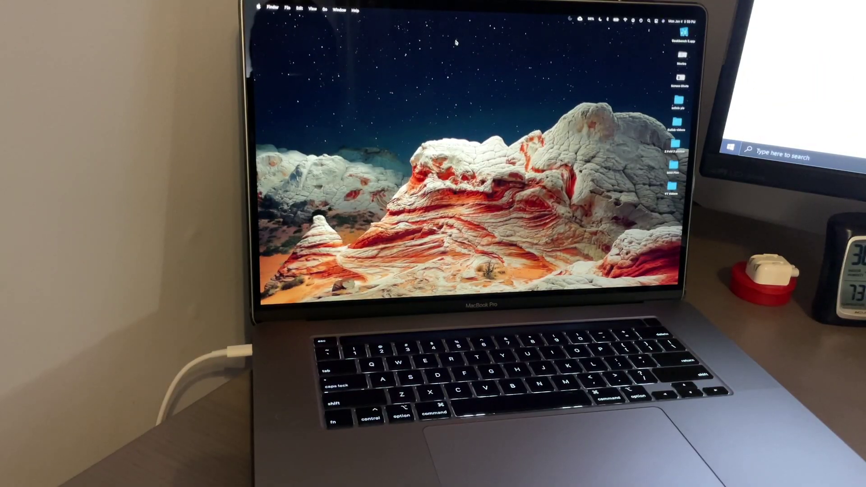
Step: Shut down the MacBook from the Apple menu and confirm the shutdown prompt
click(258, 7)
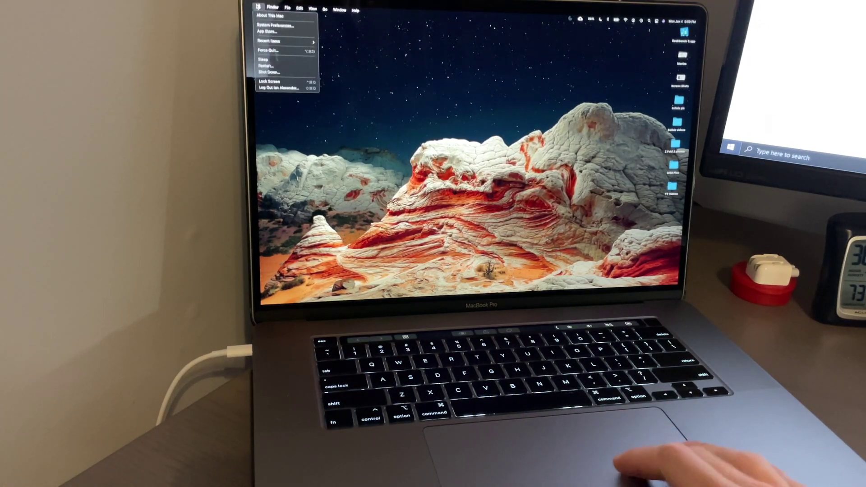
click(277, 70)
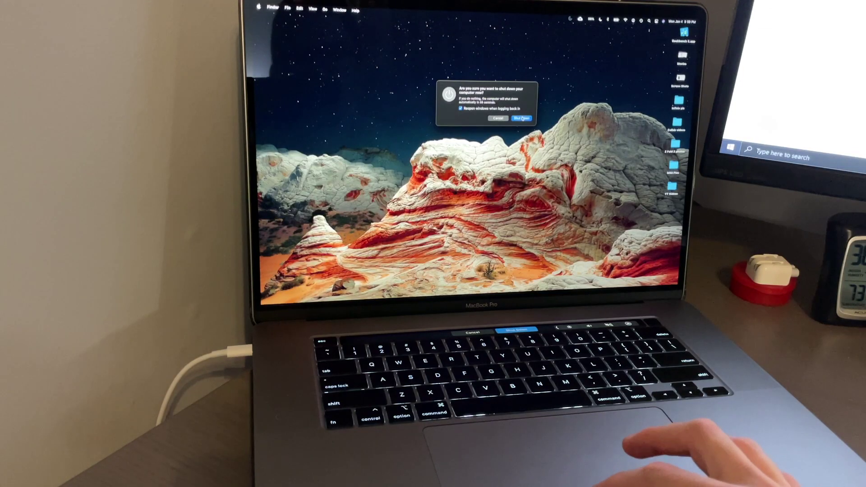
key(Return)
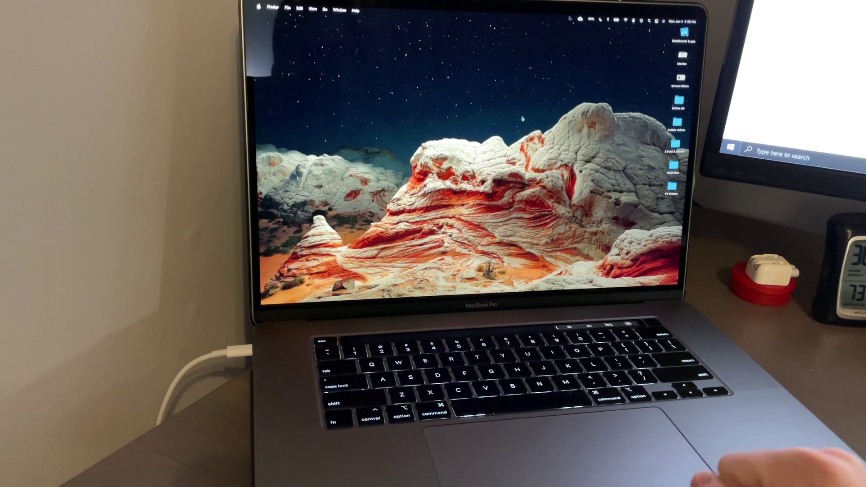